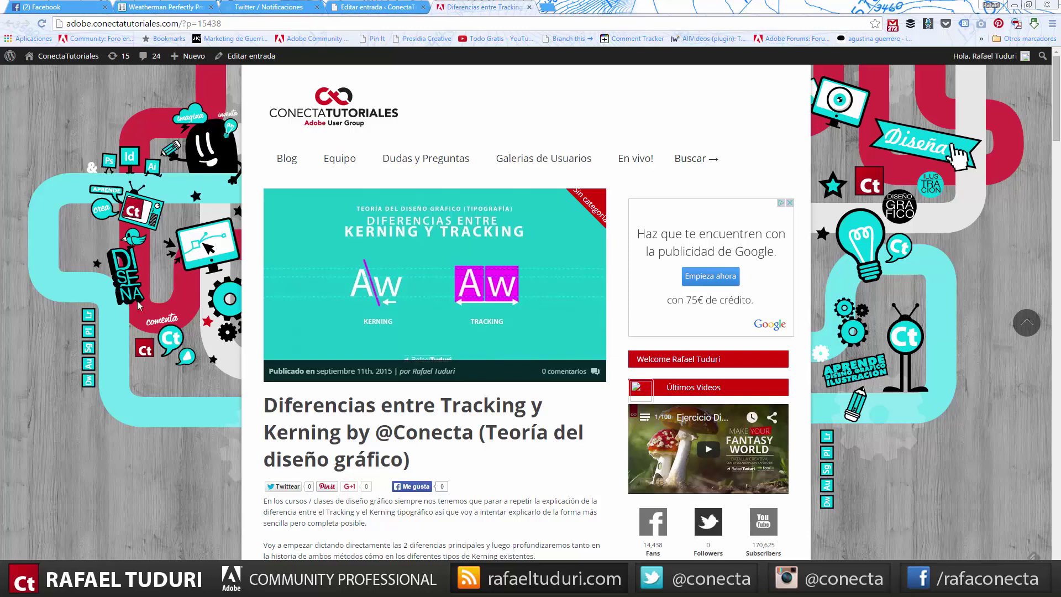
Read through the article on the differences between tracking and kerning, including its AVAL comparison images.
scroll(138, 304, down, 3)
scroll(137, 304, down, 4)
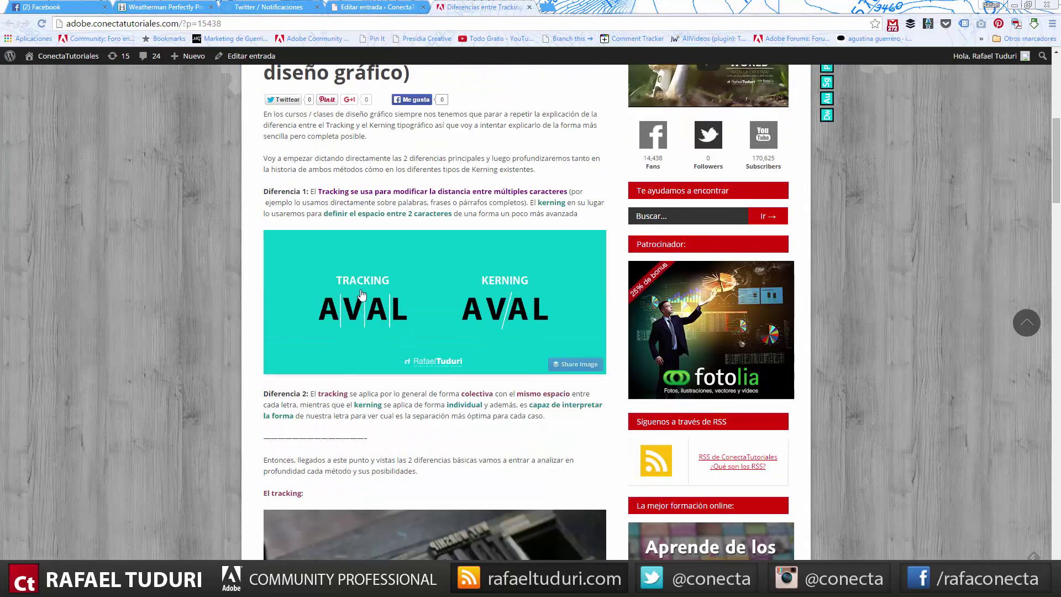
scroll(484, 287, down, 6)
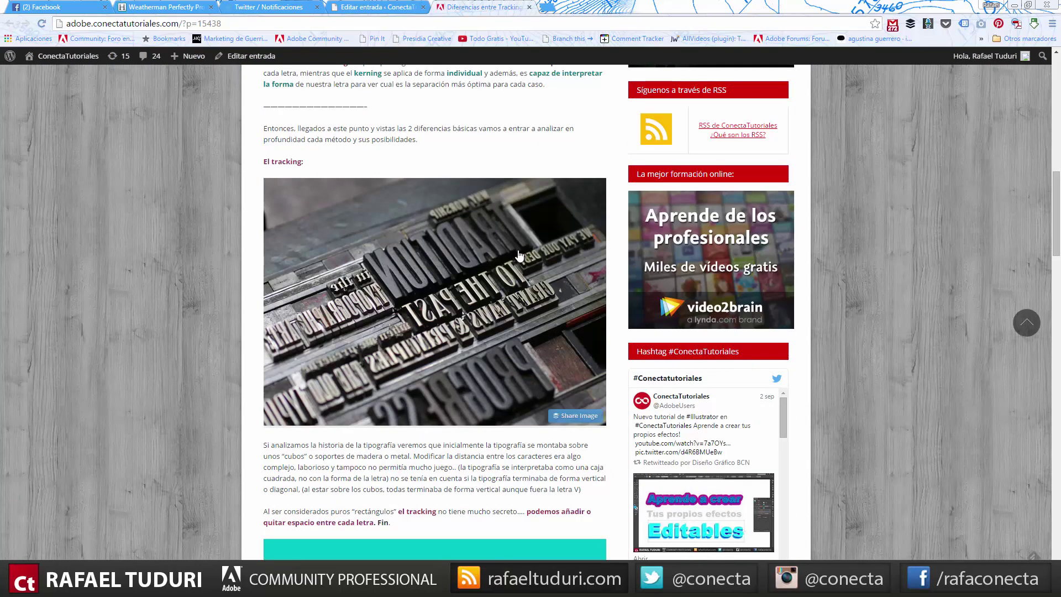
scroll(390, 316, down, 3)
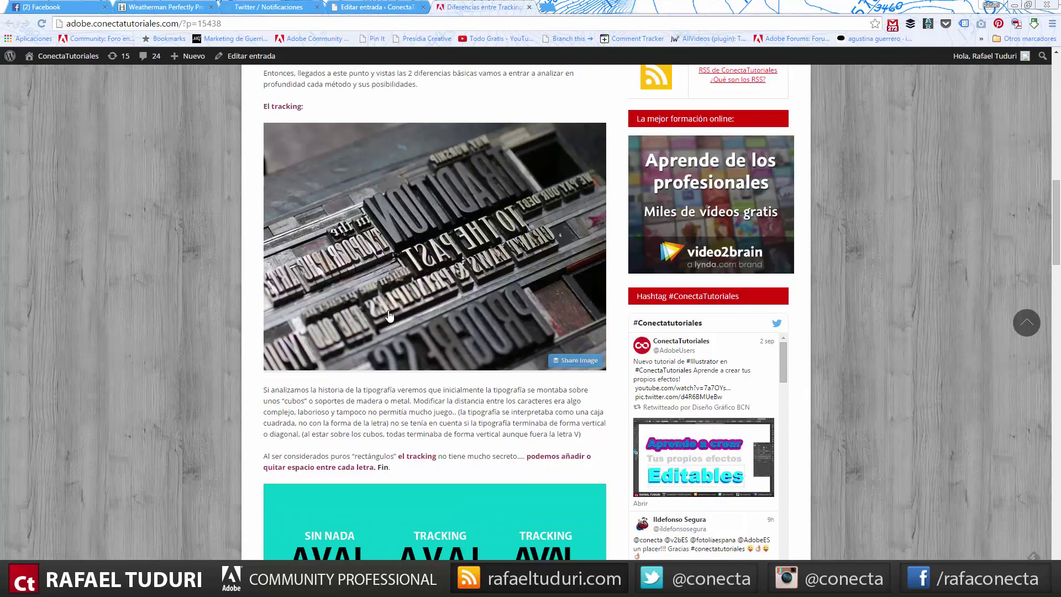
scroll(390, 316, down, 7)
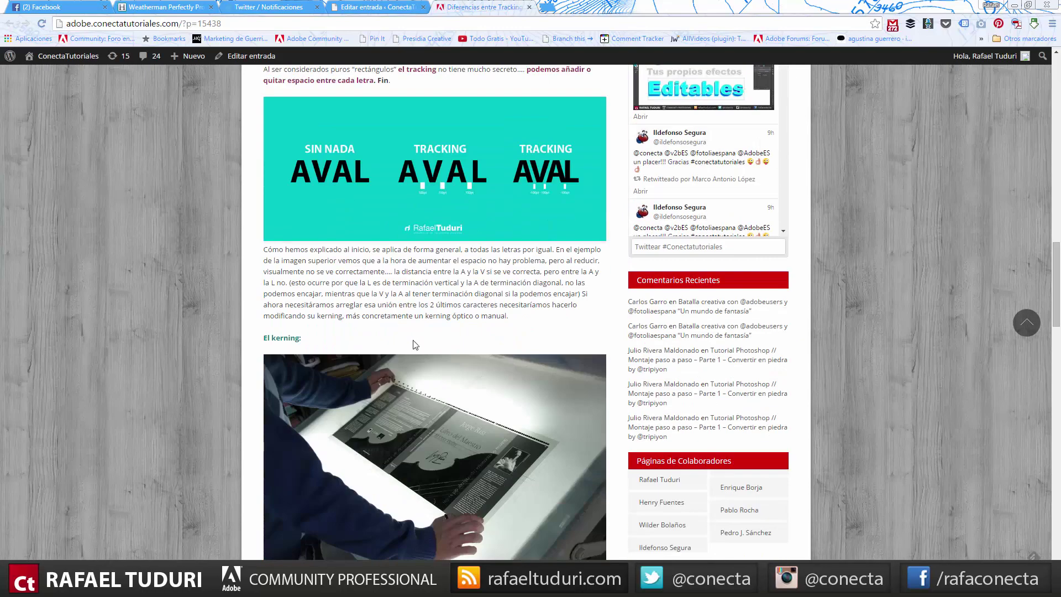
scroll(442, 324, down, 3)
scroll(442, 324, down, 3)
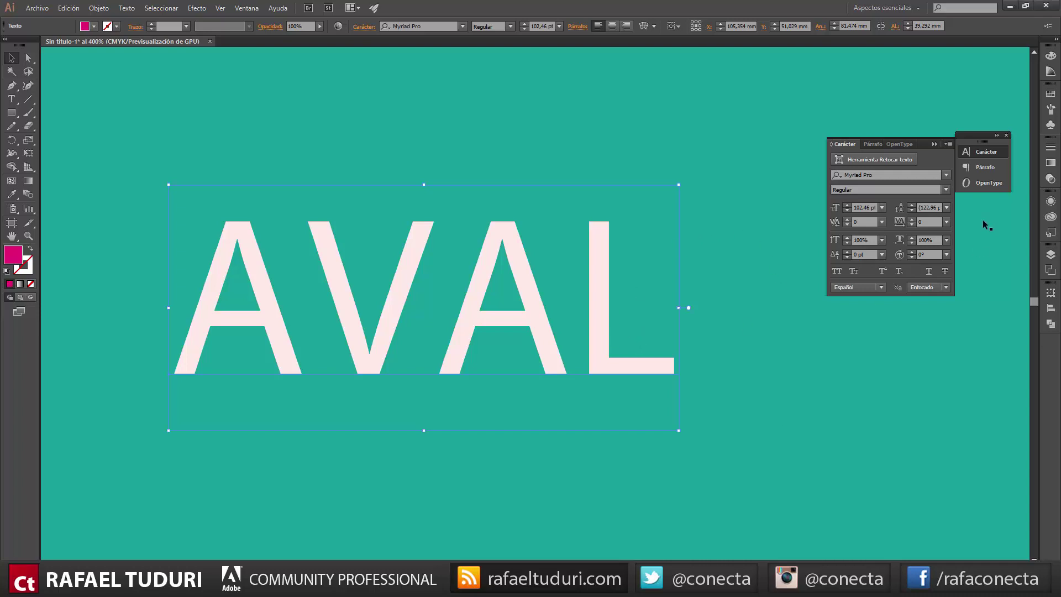
Set the tracking of the whole AVAL text to -100.
click(929, 222)
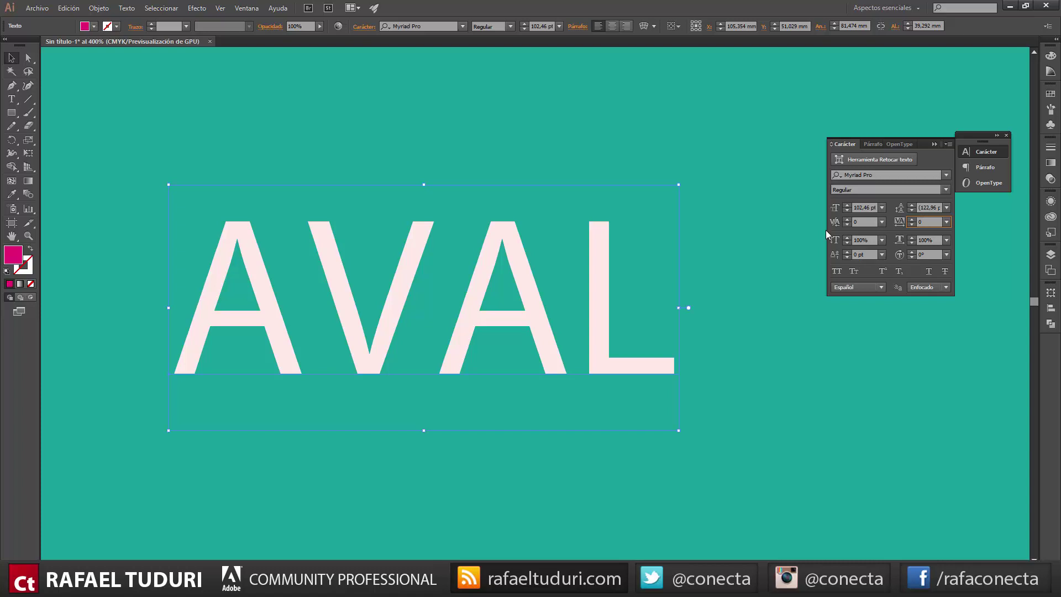
click(861, 221)
click(470, 302)
click(920, 220)
click(900, 224)
text(-100)
key(Return)
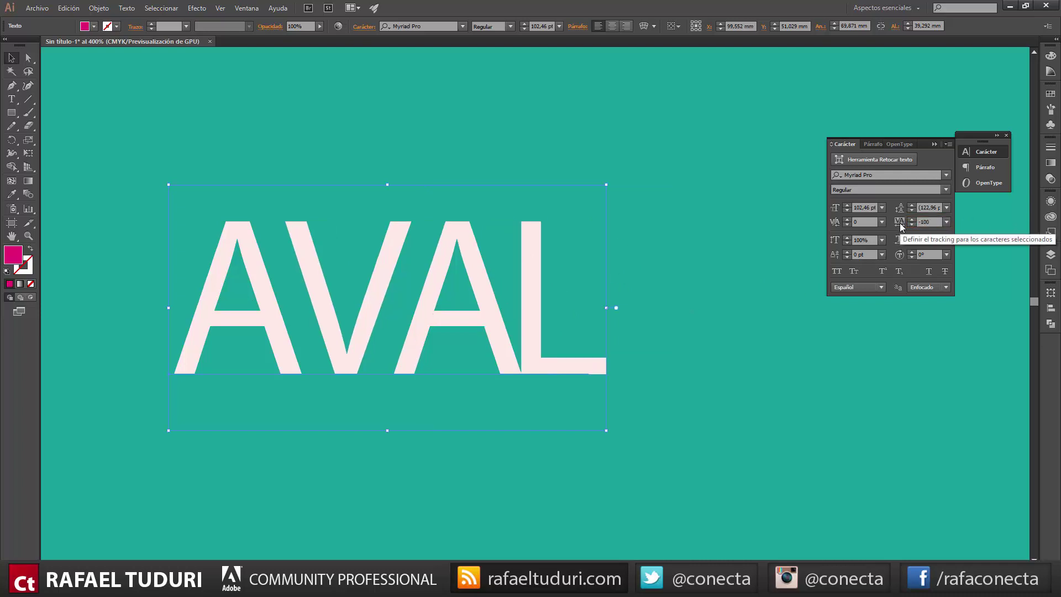
Set the kerning between the last A and the L of AVAL to 63.
double_click(519, 370)
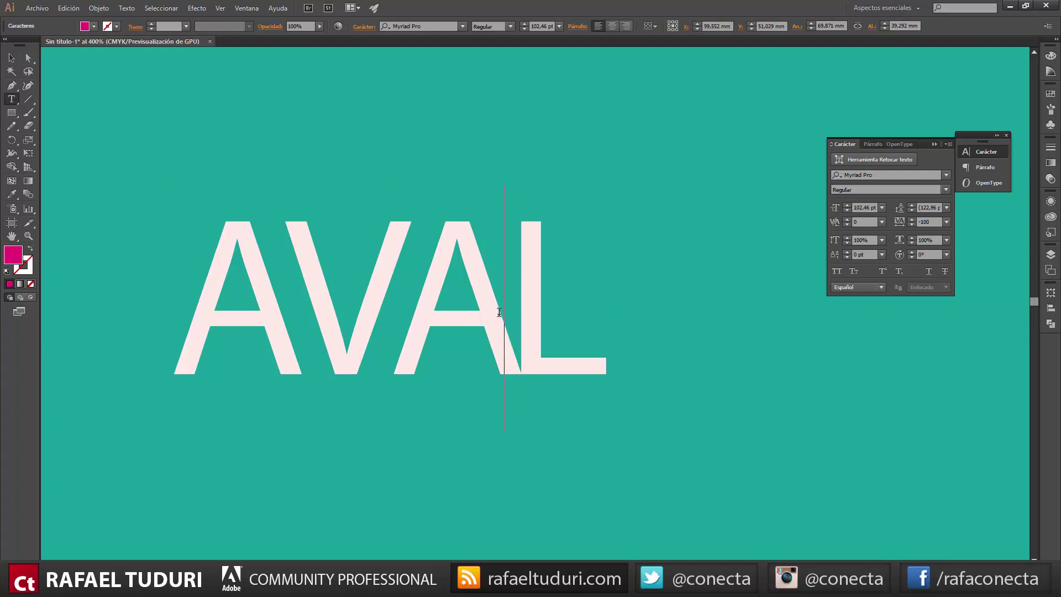
click(846, 219)
drag(847, 219, 847, 219)
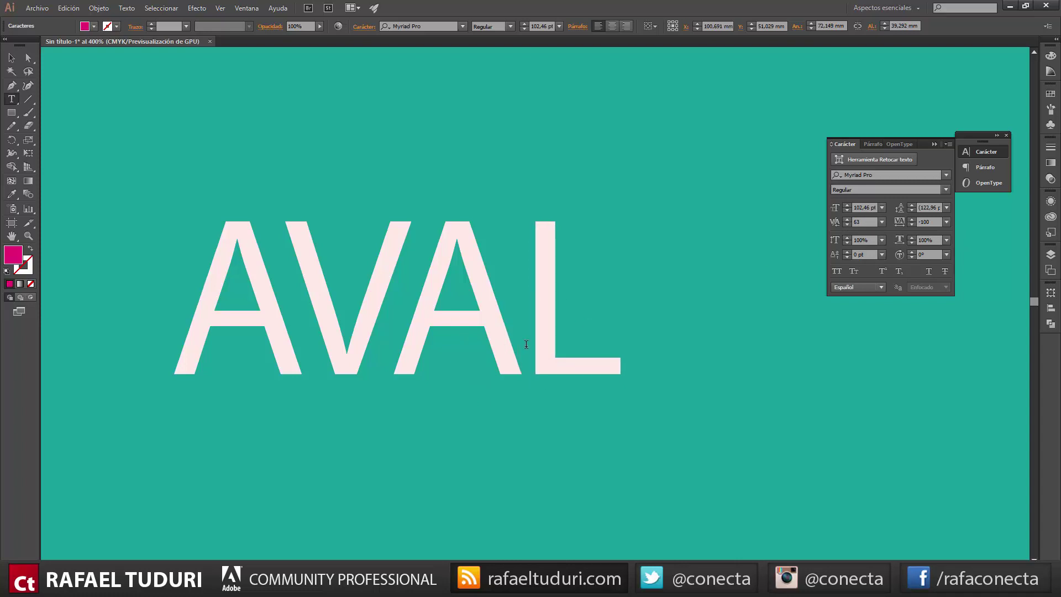
key(Escape)
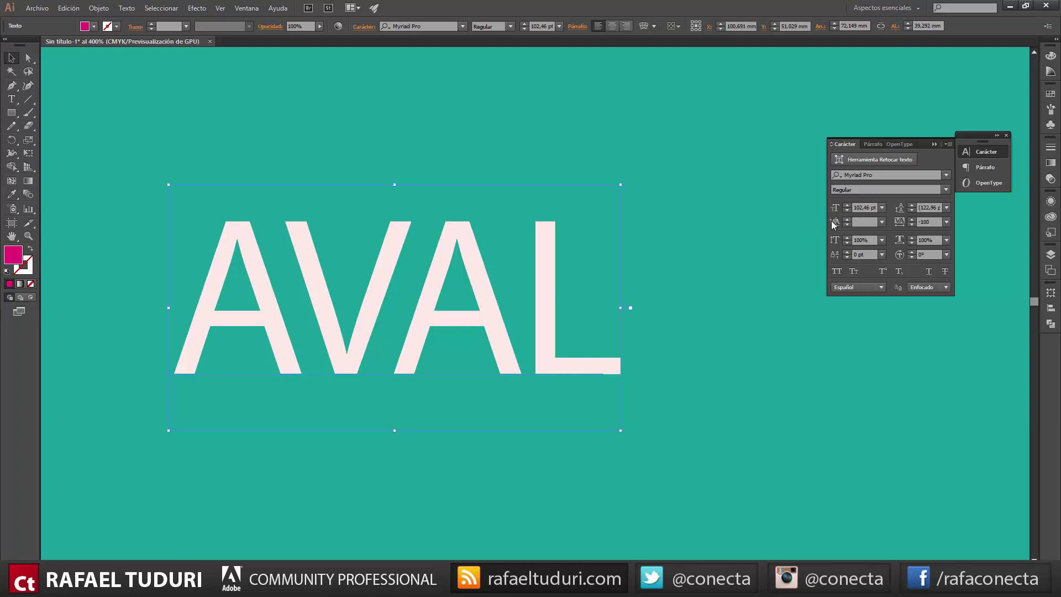
Reset the tracking of the whole AVAL text to 0.
click(879, 223)
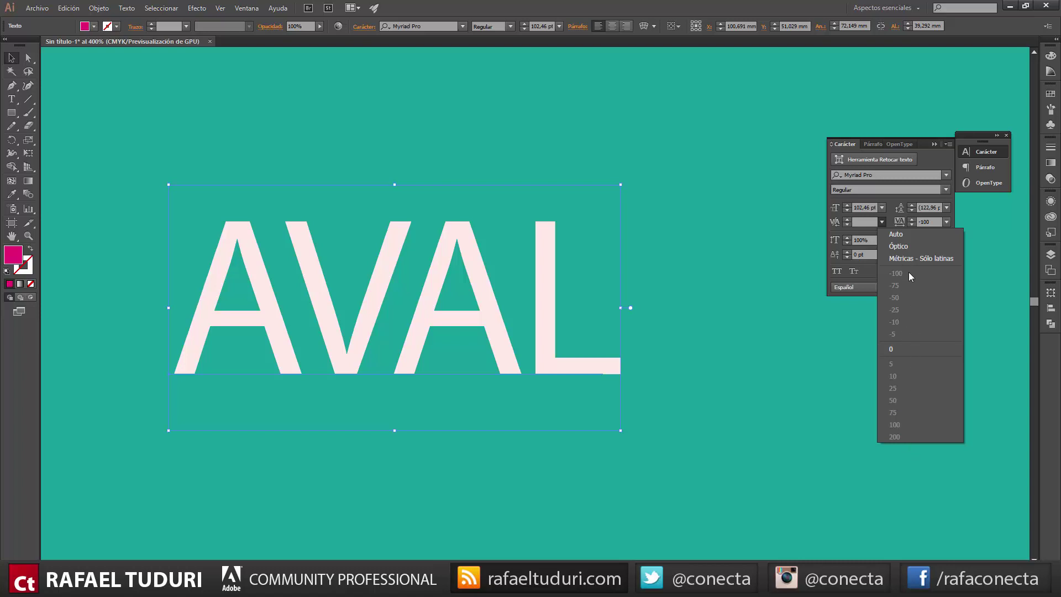
double_click(524, 323)
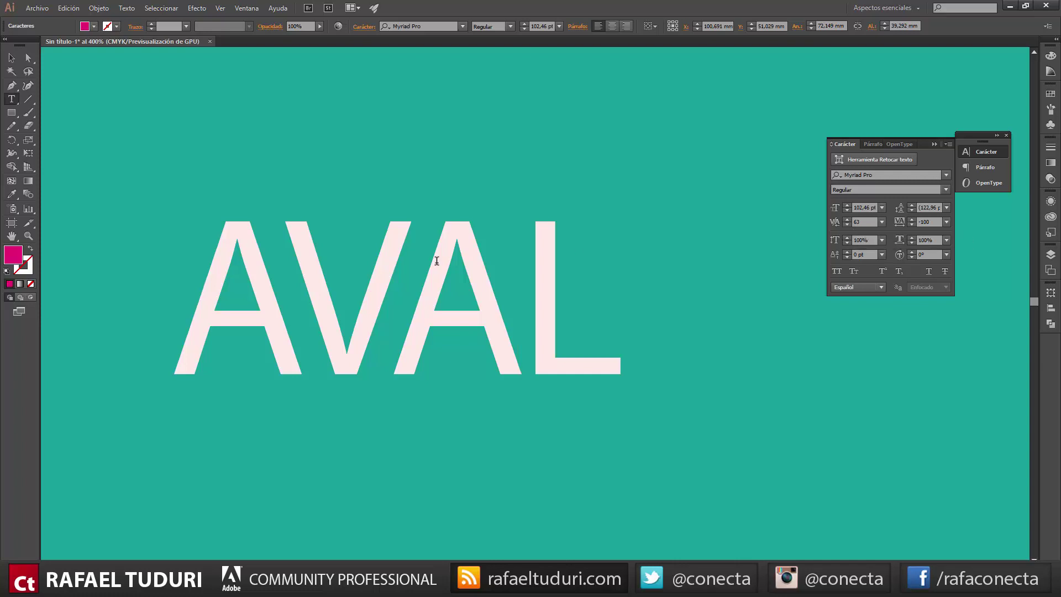
click(398, 312)
click(12, 57)
click(918, 221)
text(0)
key(Return)
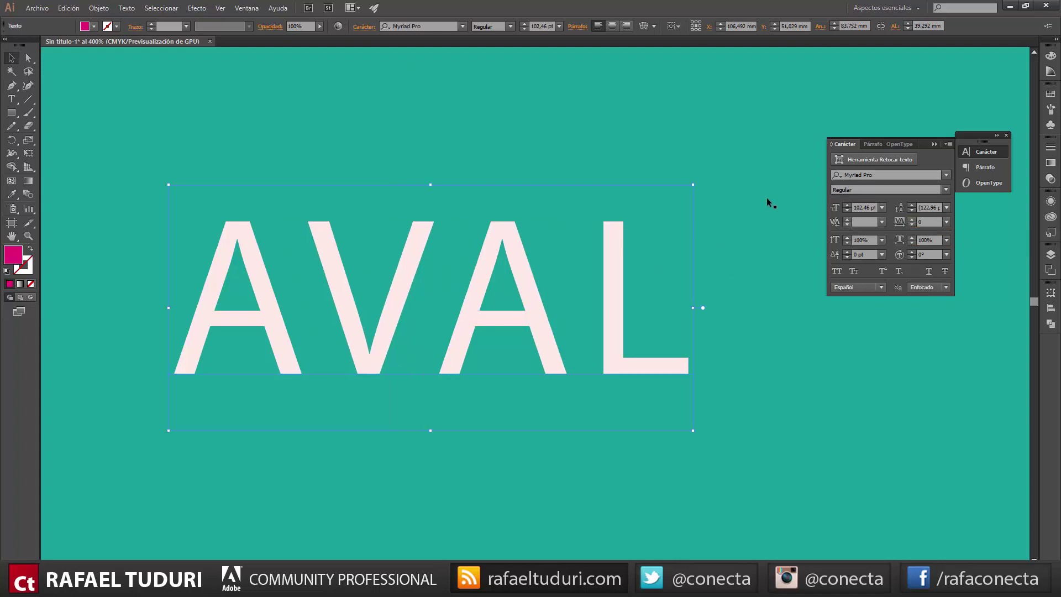
click(771, 203)
click(611, 289)
click(882, 222)
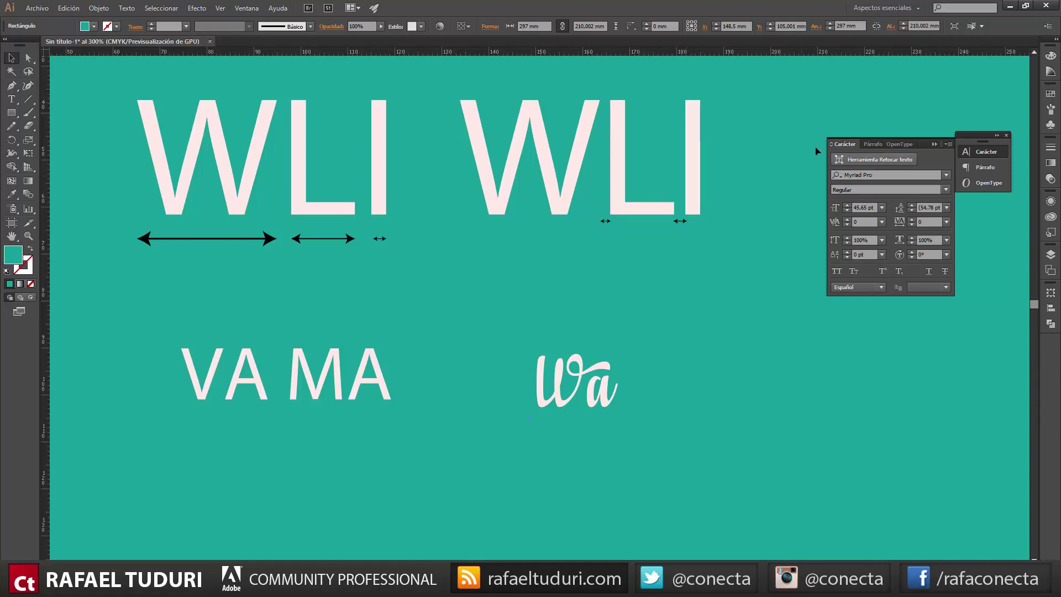
click(882, 221)
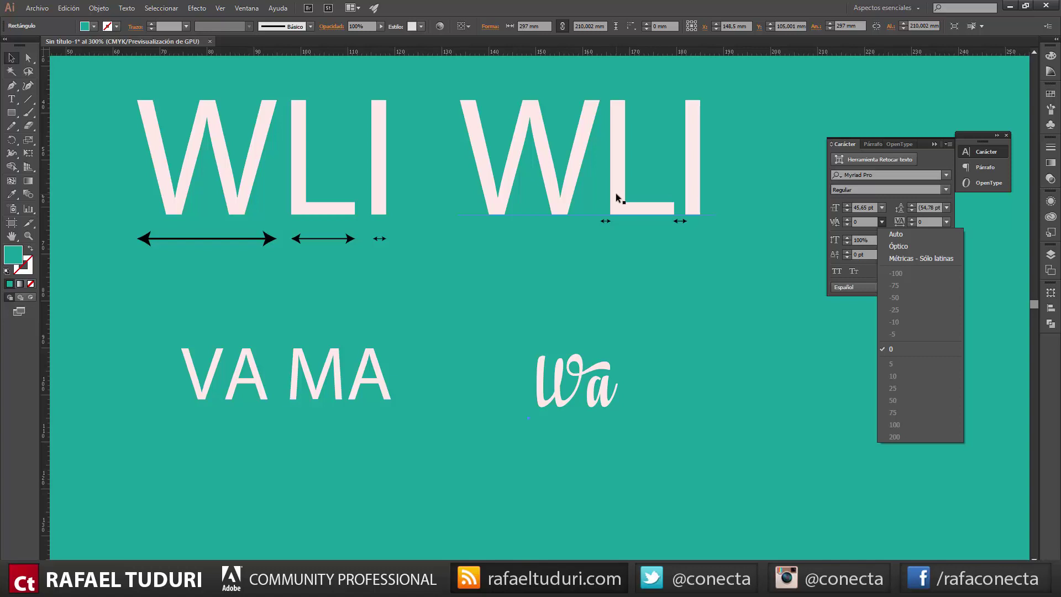
click(286, 388)
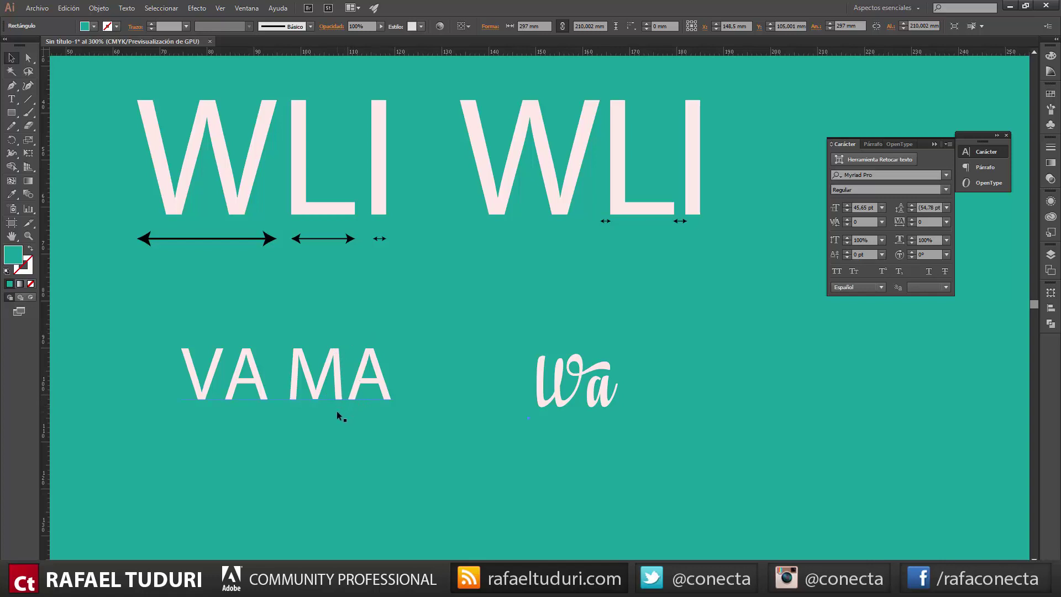
Set the kerning of the VA MA text to Auto and check the kerning between the V and the A.
click(344, 396)
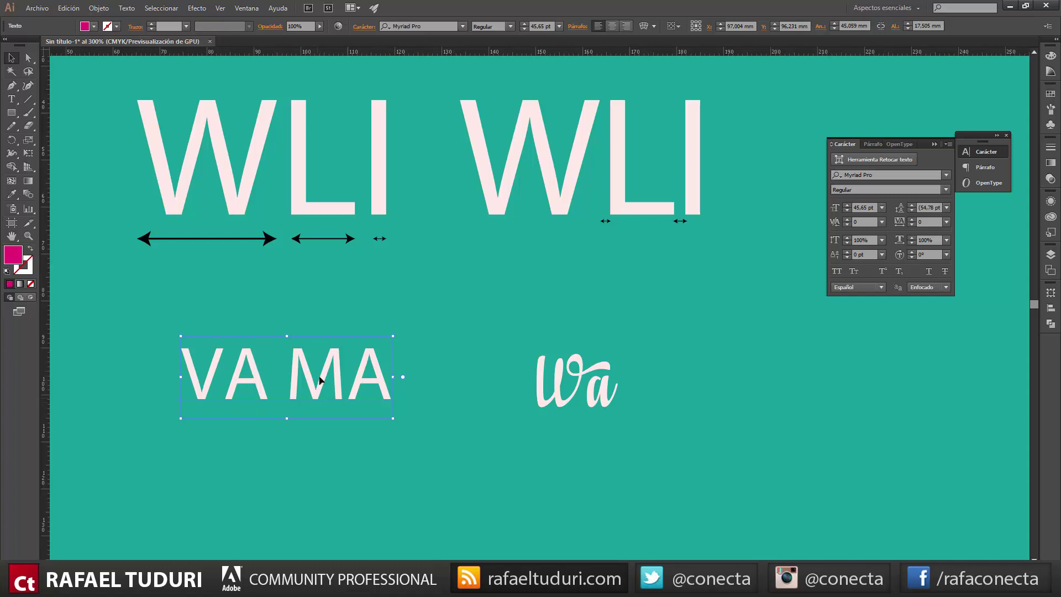
click(882, 224)
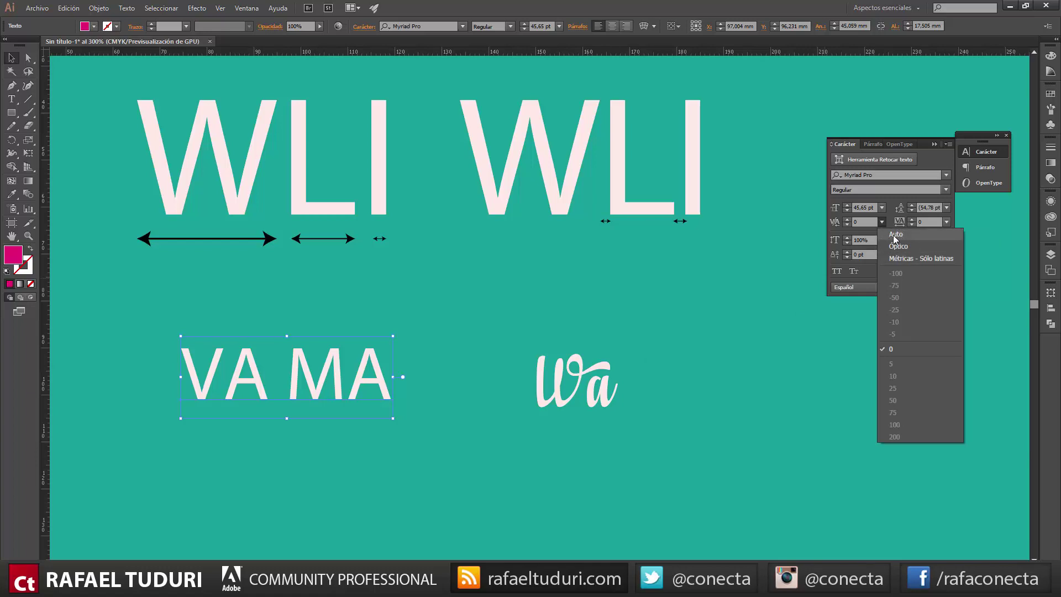
click(896, 235)
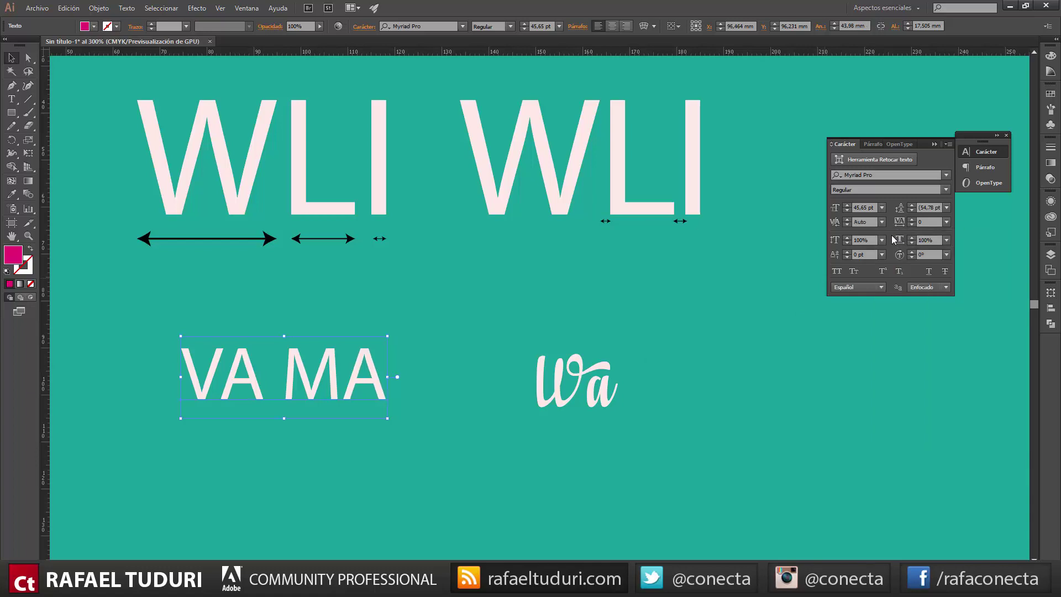
click(855, 229)
double_click(227, 387)
click(224, 382)
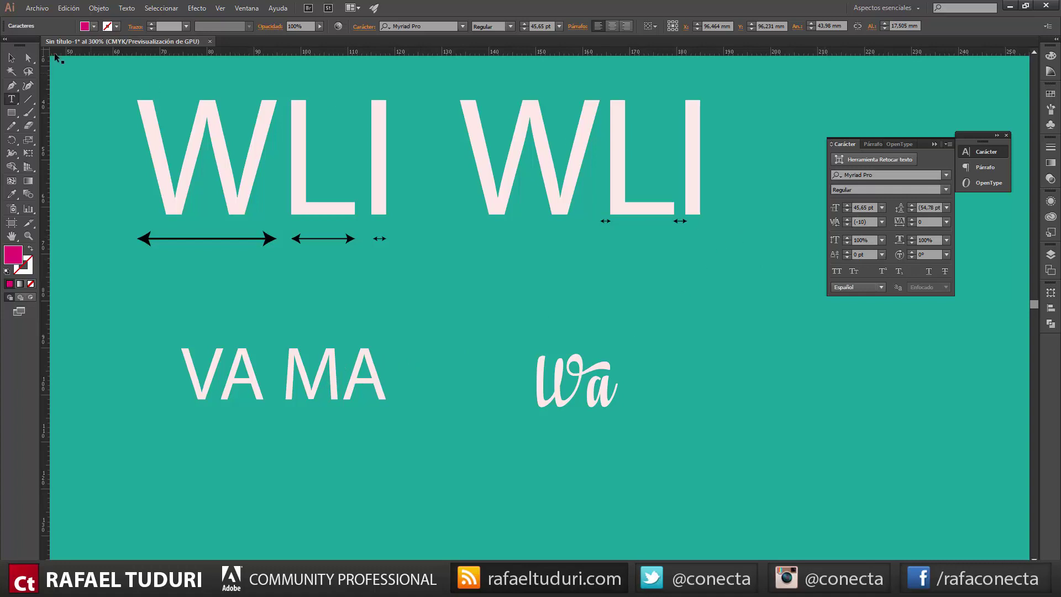
Set the kerning of the whole VA MA text to Óptico.
click(11, 57)
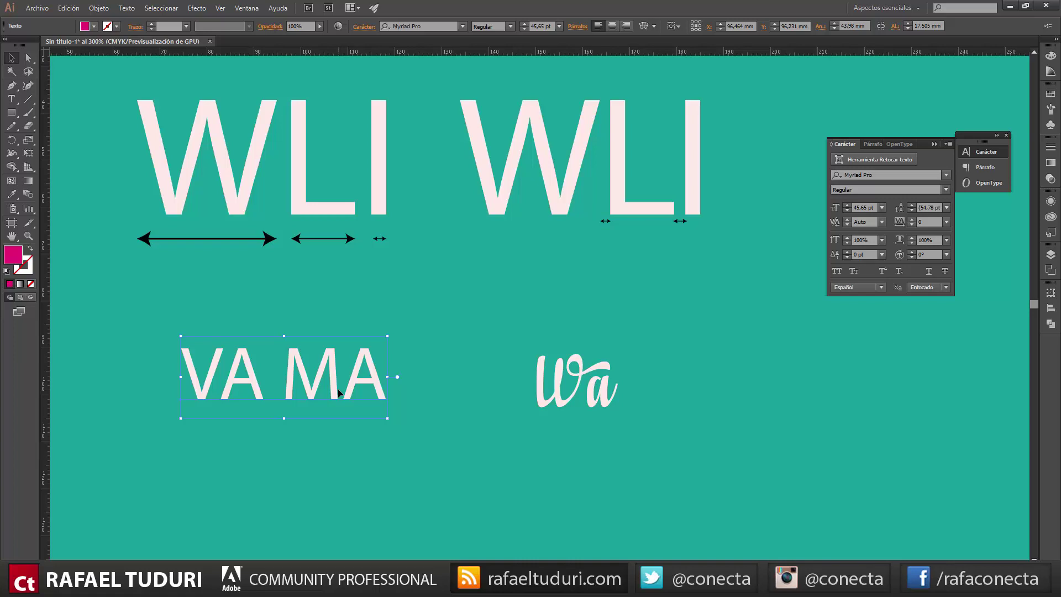
click(880, 225)
click(887, 246)
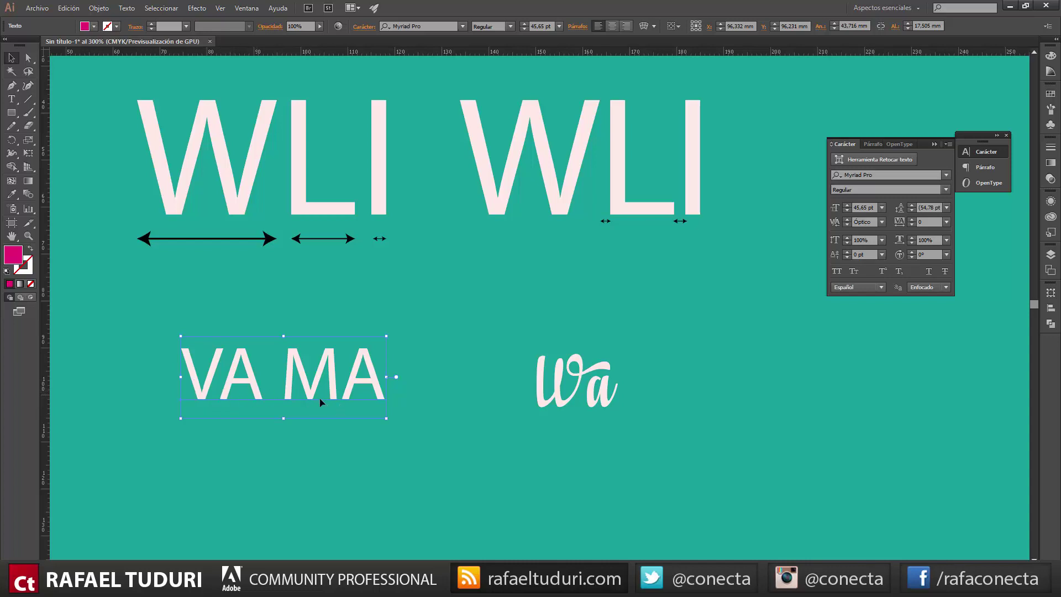
Set the kerning between the V and the A of VA MA to -100.
key(t)
click(225, 380)
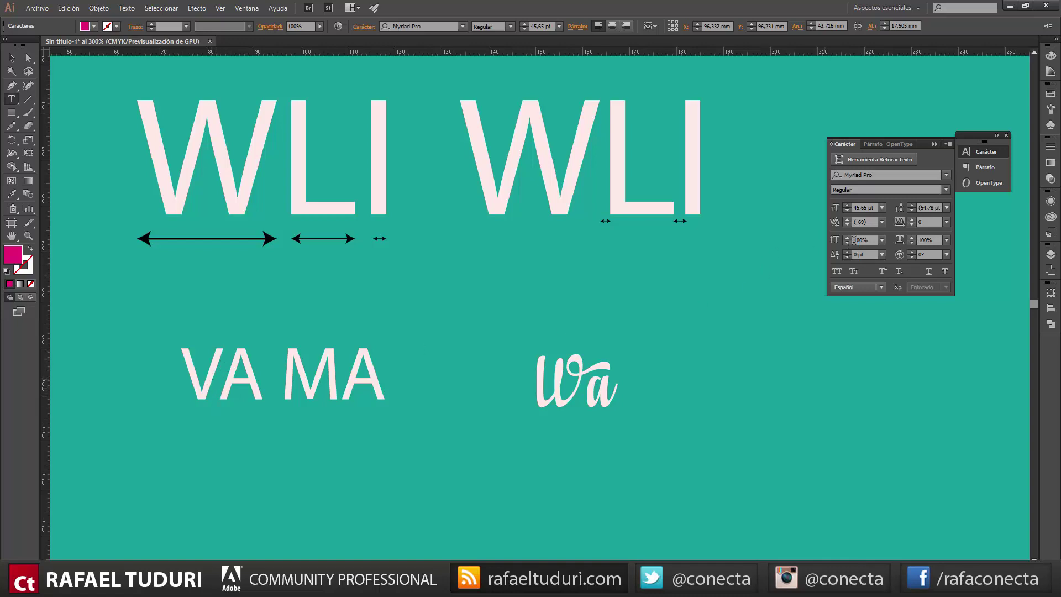
click(862, 221)
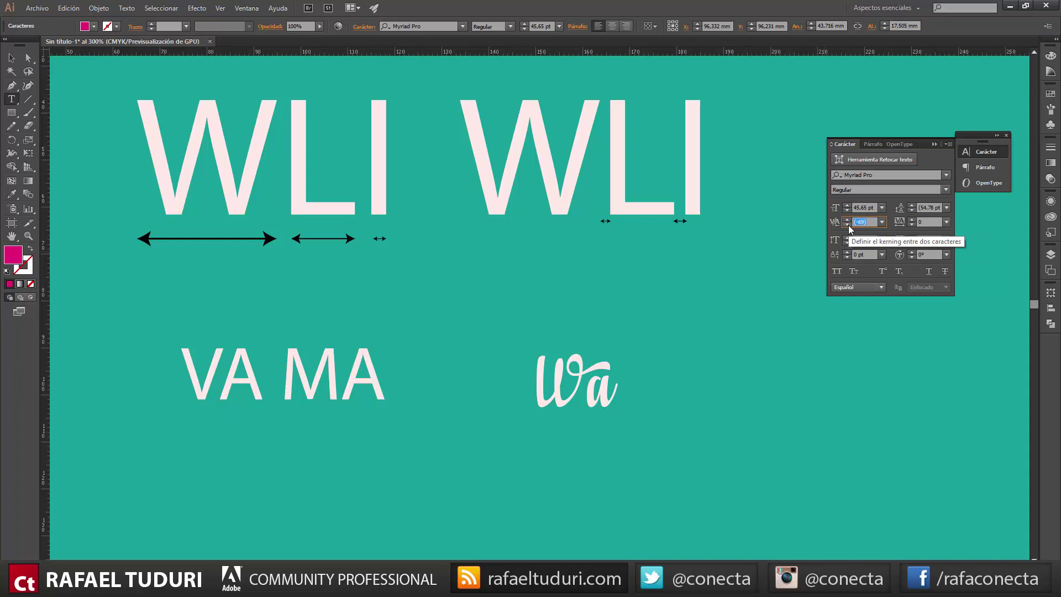
key(Return)
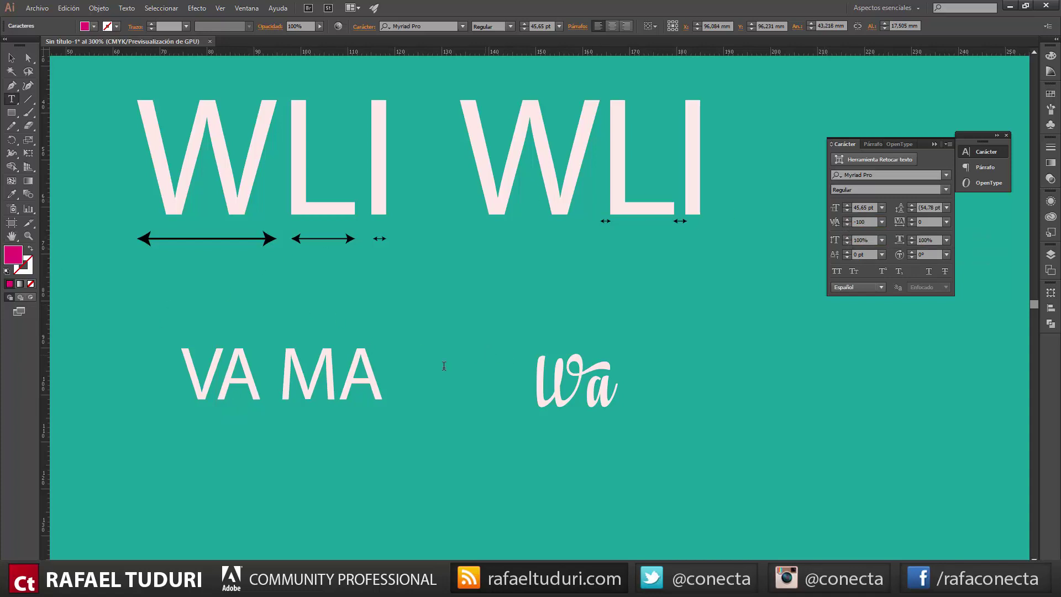
Set the kerning between the M and the A of VA MA to 10 and deselect the text.
click(338, 381)
click(867, 221)
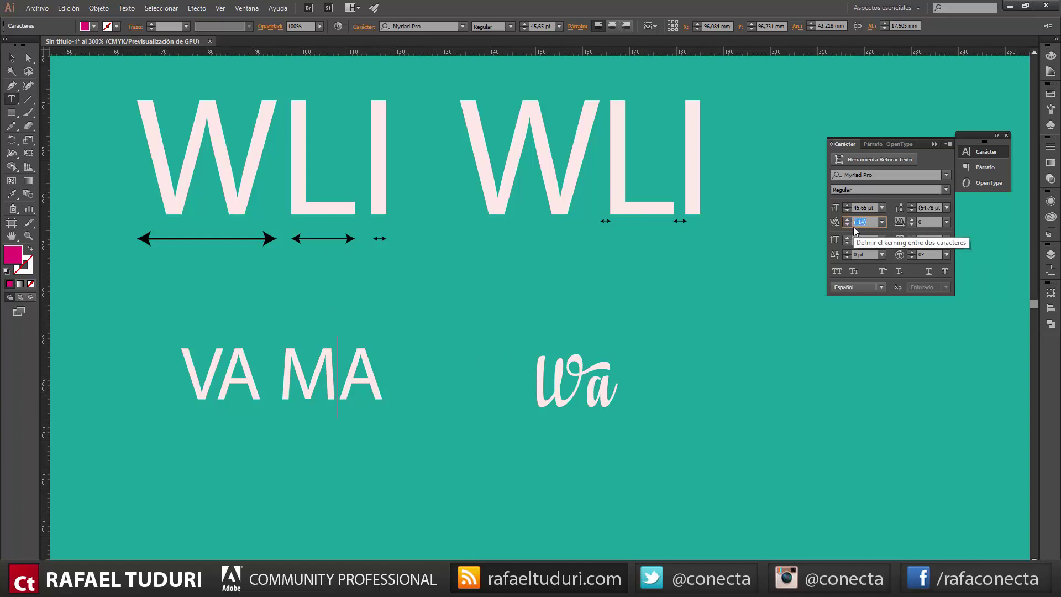
text(10)
key(Return)
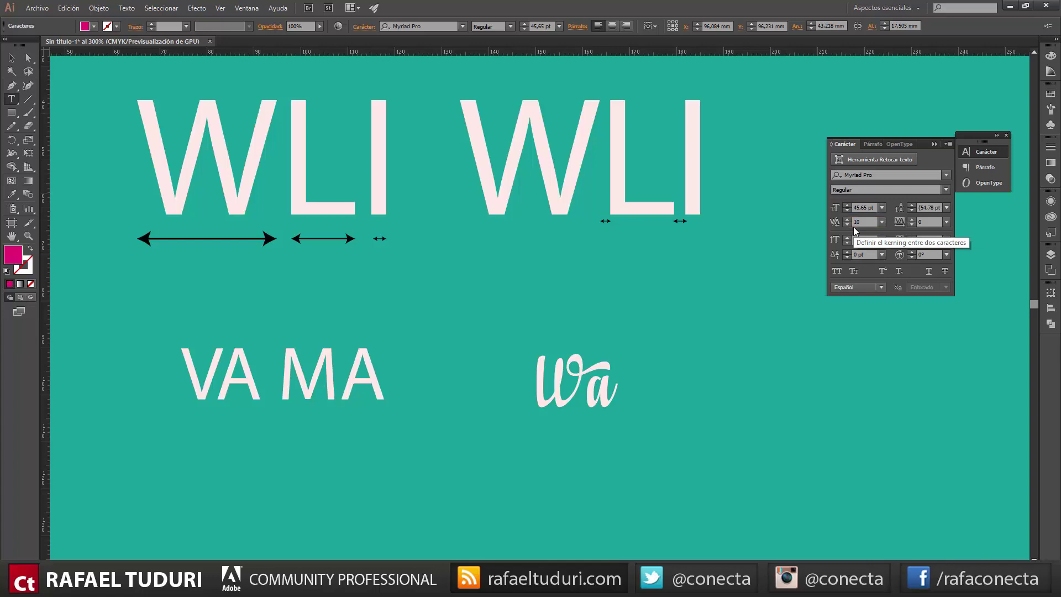
click(11, 57)
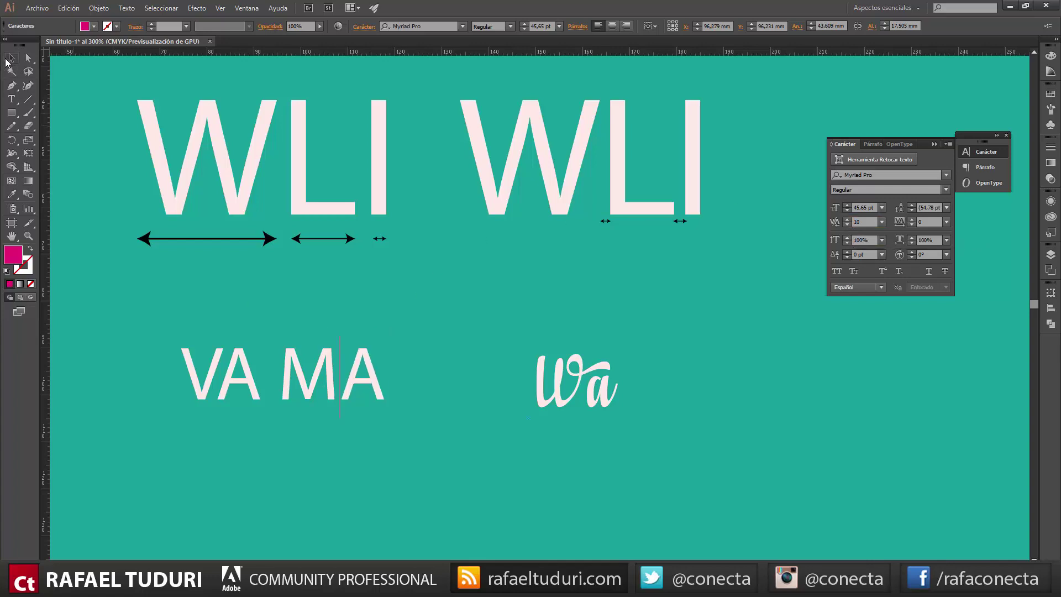
click(430, 354)
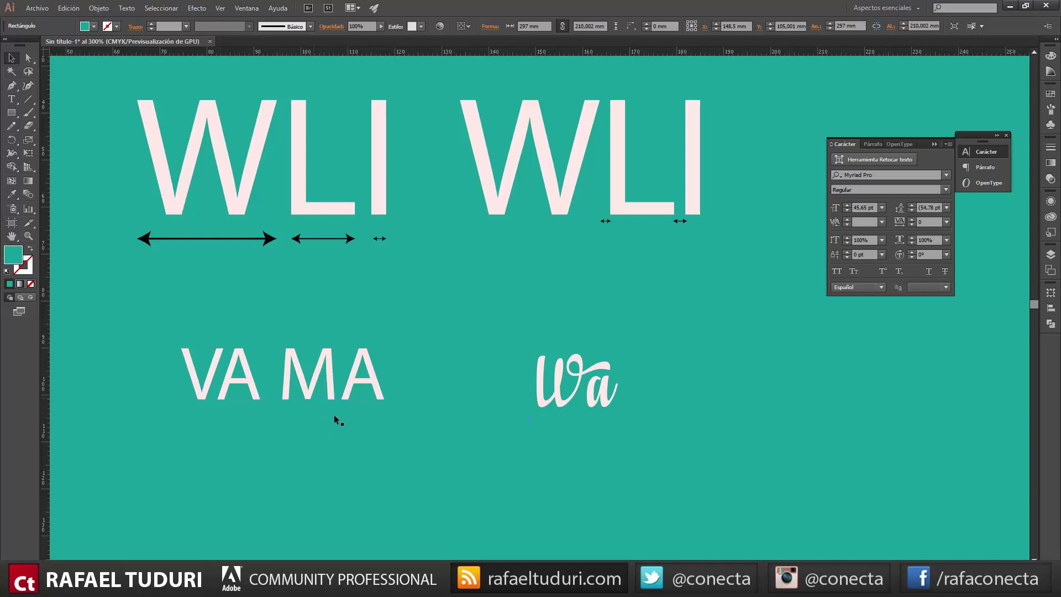
Try Auto and Métricas - Sólo latinas kerning on the script-font Wa text.
drag(729, 371, 525, 347)
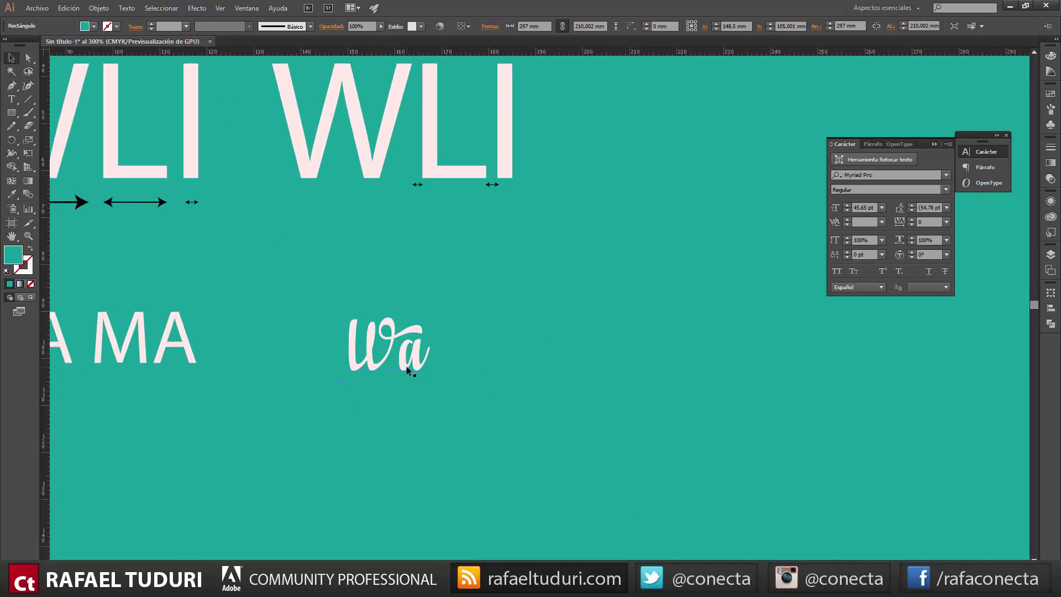
double_click(394, 341)
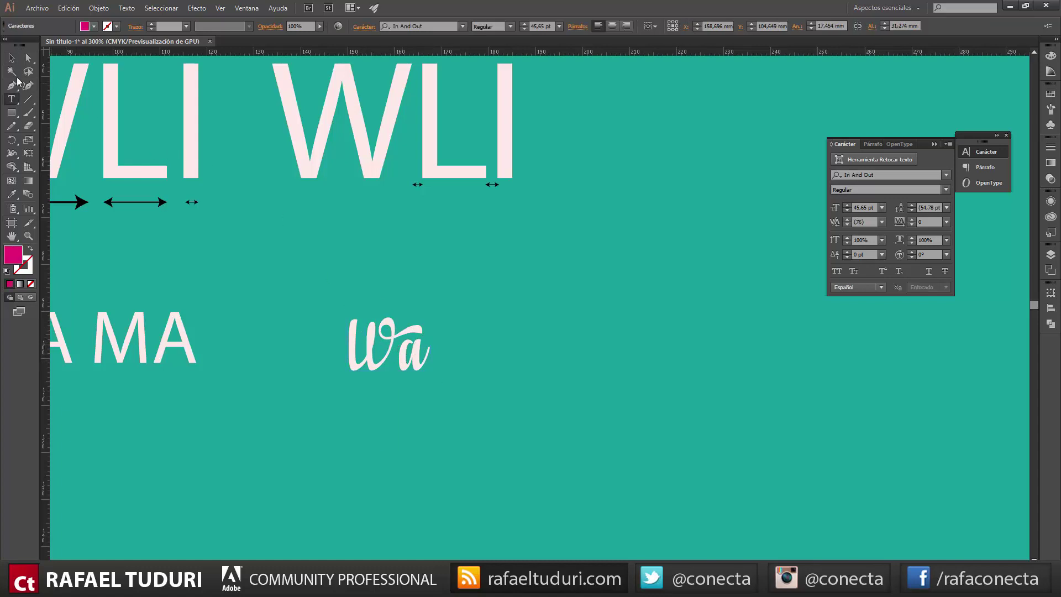
key(Escape)
click(881, 221)
click(882, 234)
click(882, 222)
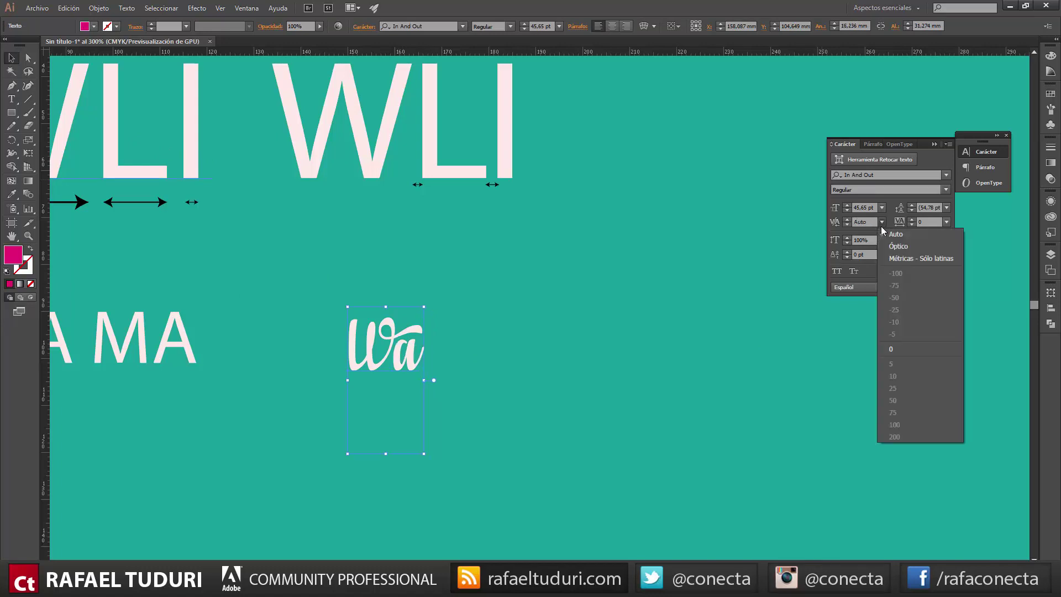
click(894, 258)
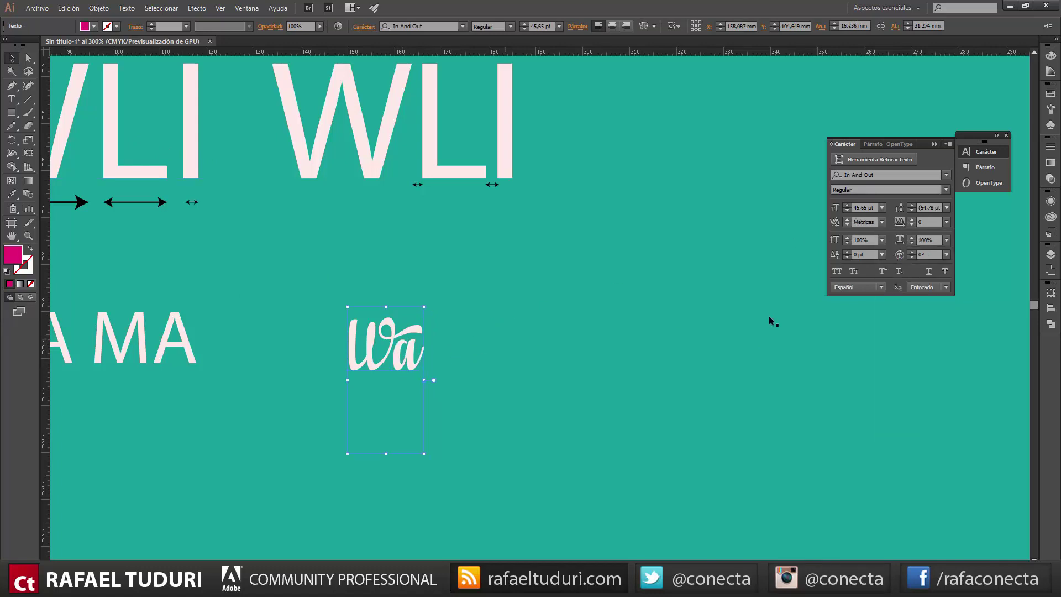
Return the Wa text to Auto kerning and check the kerning between the W and the a.
click(881, 221)
click(884, 233)
double_click(395, 346)
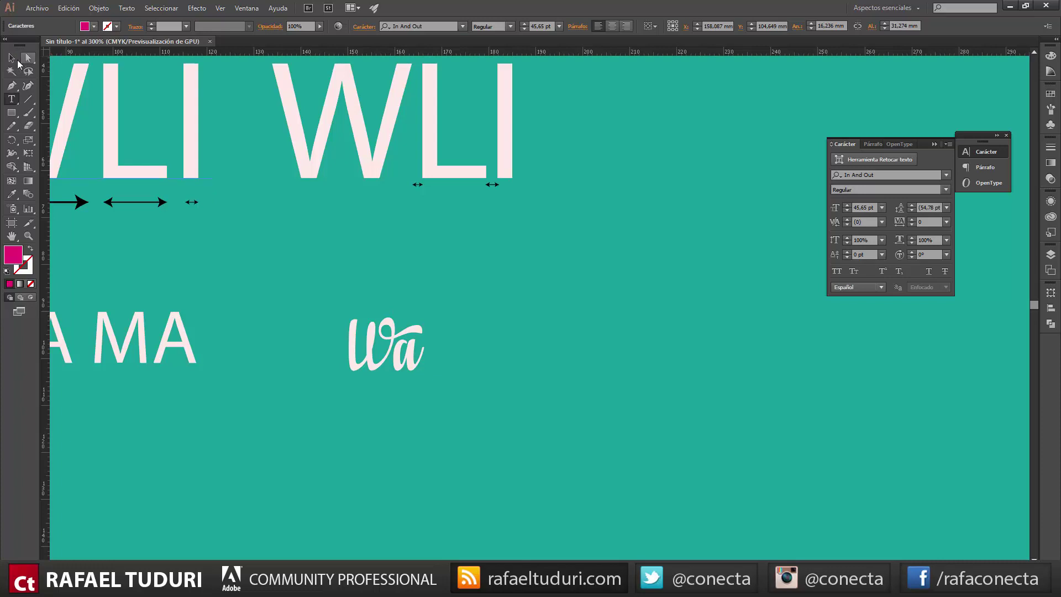
Set the kerning of the script-font Wa text to Óptico.
click(11, 57)
click(882, 221)
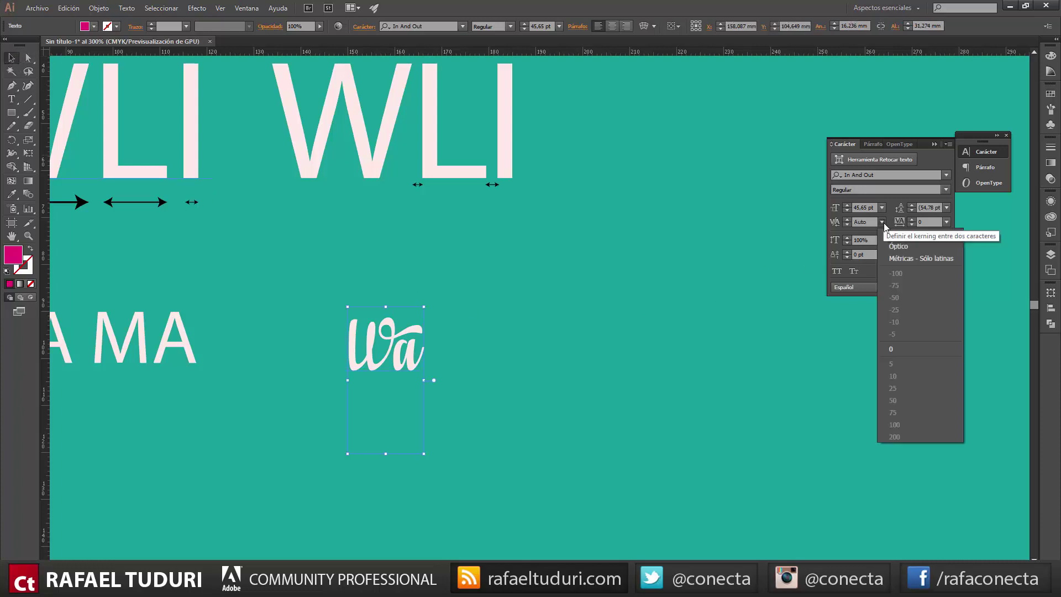
click(893, 246)
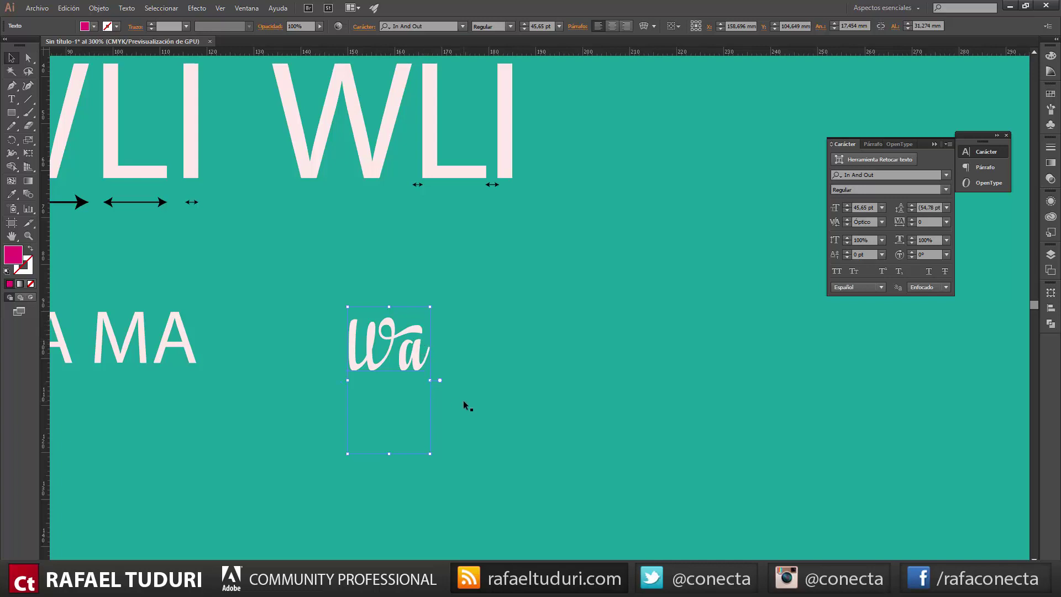
Set the kerning between the W and the a of the script text to 50 and deselect it.
double_click(398, 338)
double_click(398, 338)
click(396, 354)
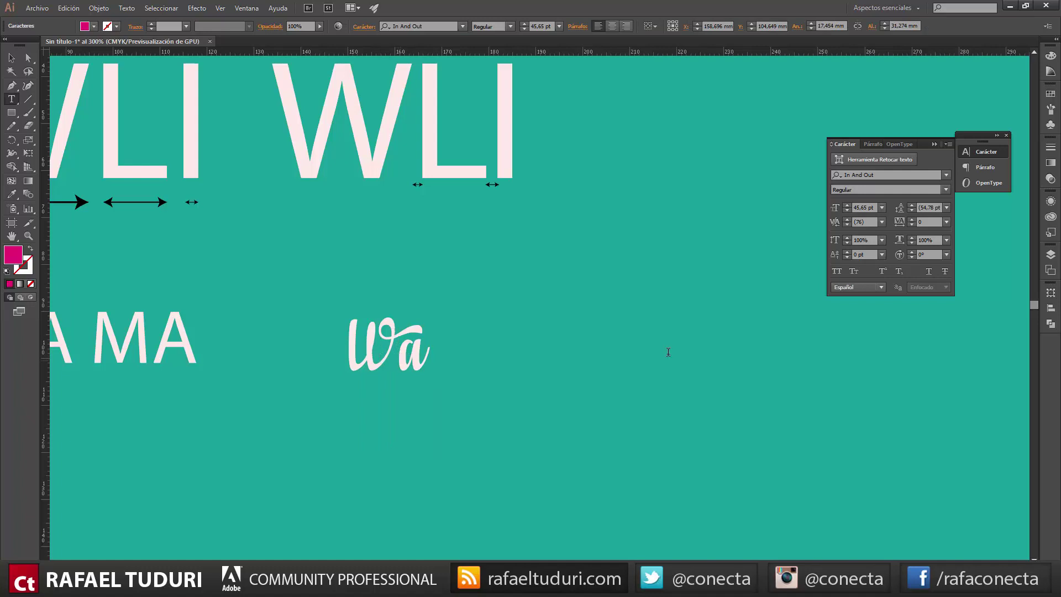
click(847, 221)
text(50)
key(Return)
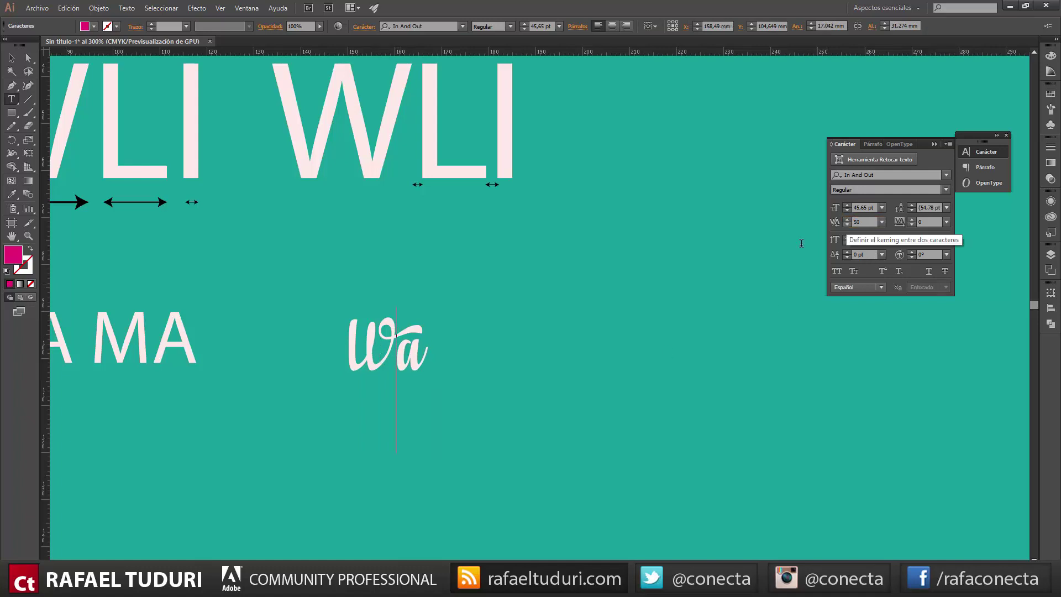
click(12, 58)
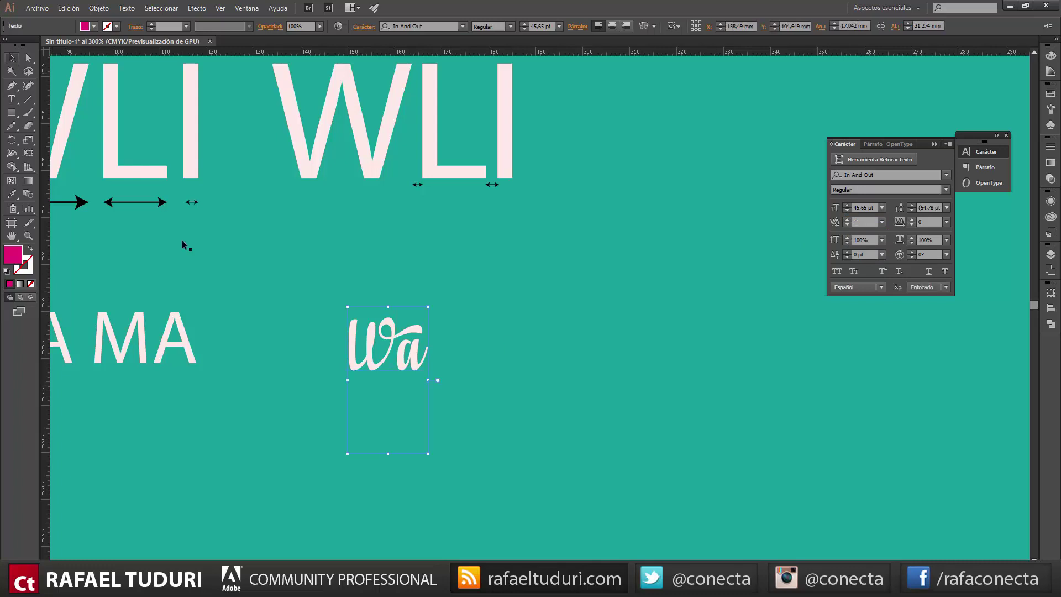
click(536, 332)
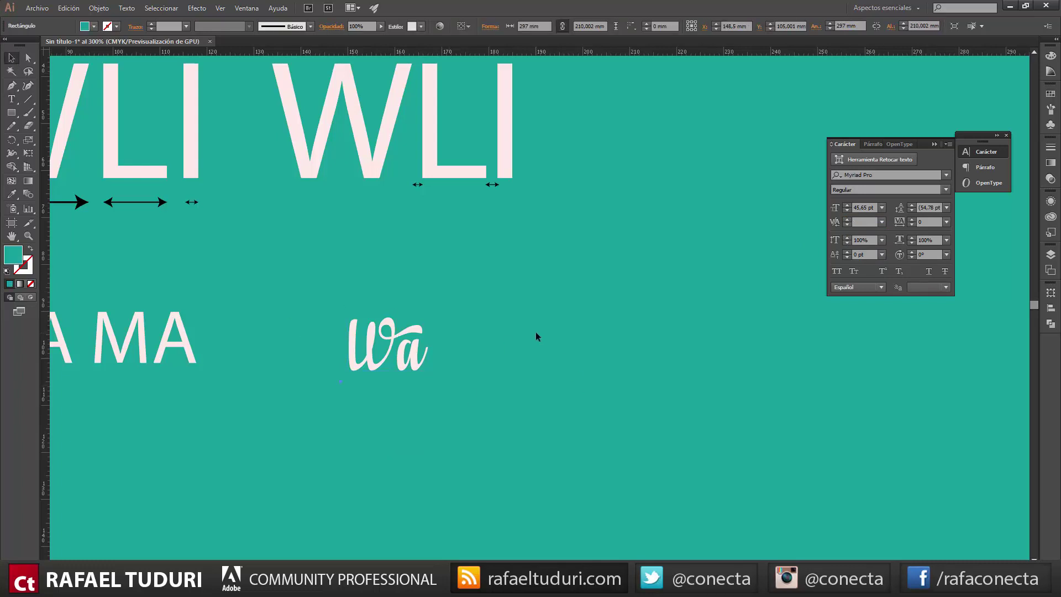